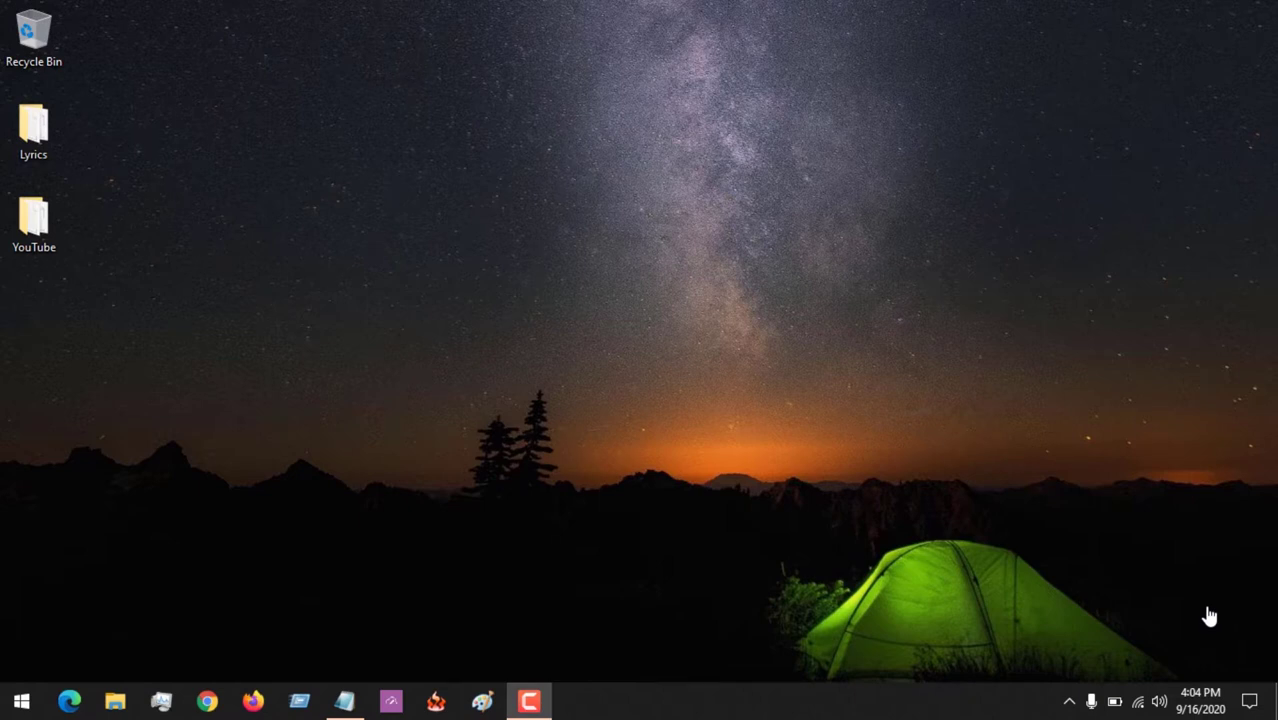
# Search the Start menu for 'control', then dismiss the results back to the desktop.
pyautogui.click(22, 702)
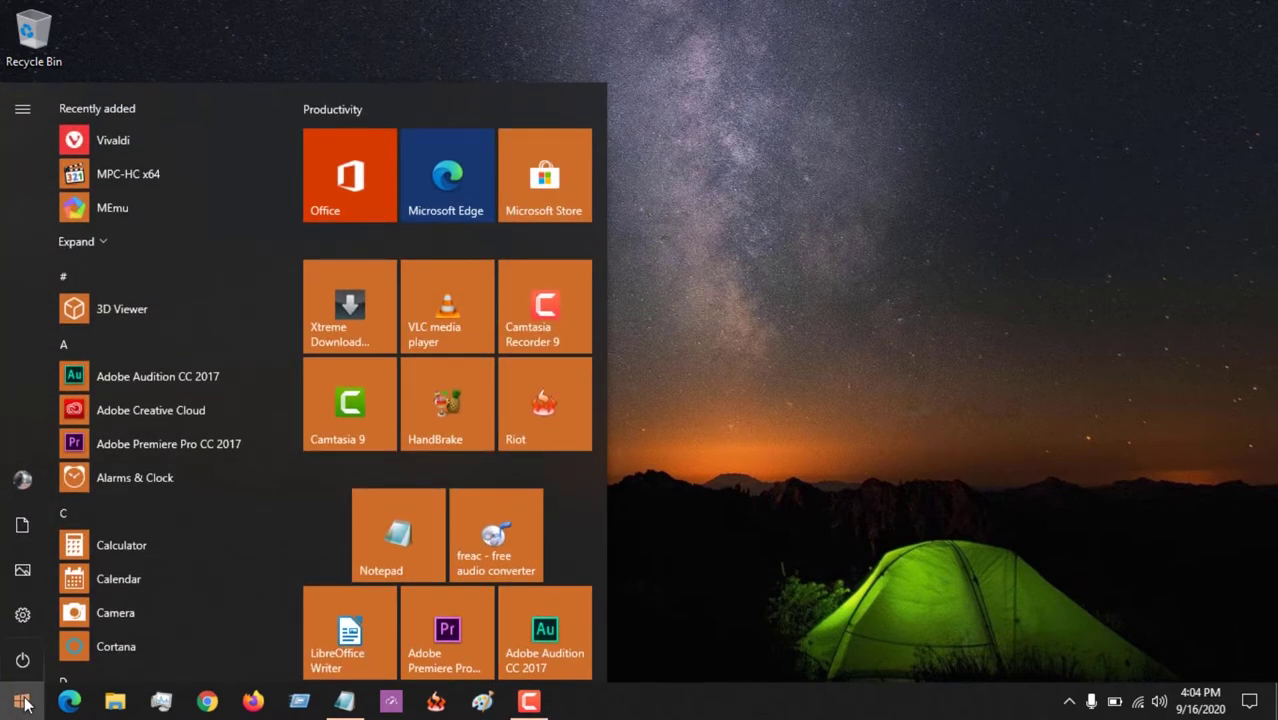
pyautogui.write('control')
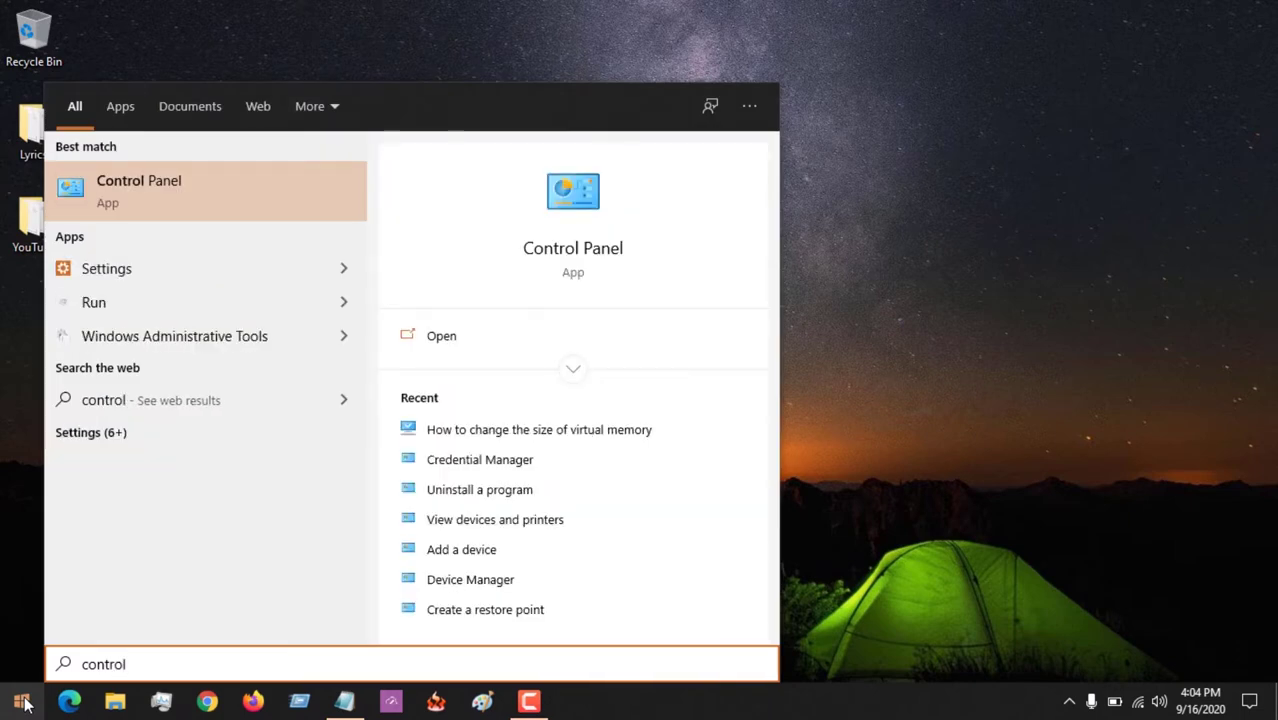
pyautogui.click(900, 366)
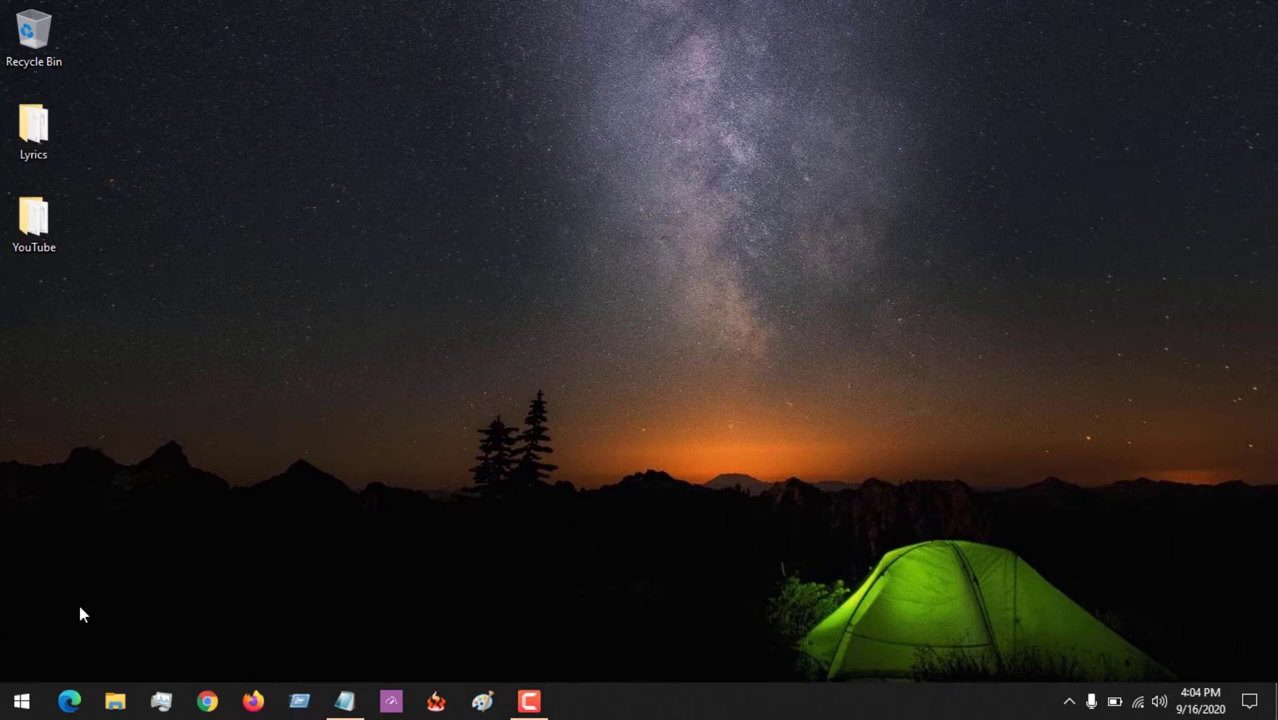
# From the Start quick menu, open Run and enter services.msc in its Open field.
pyautogui.rightClick(22, 702)
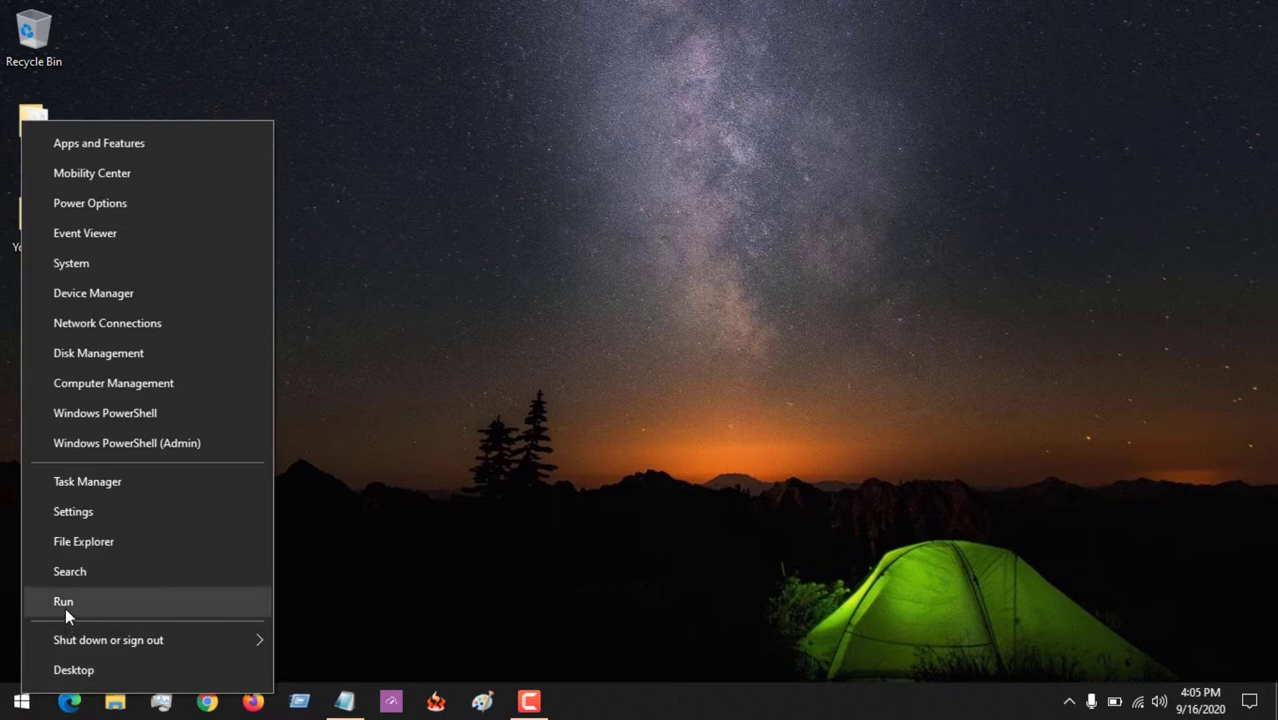
pyautogui.click(62, 603)
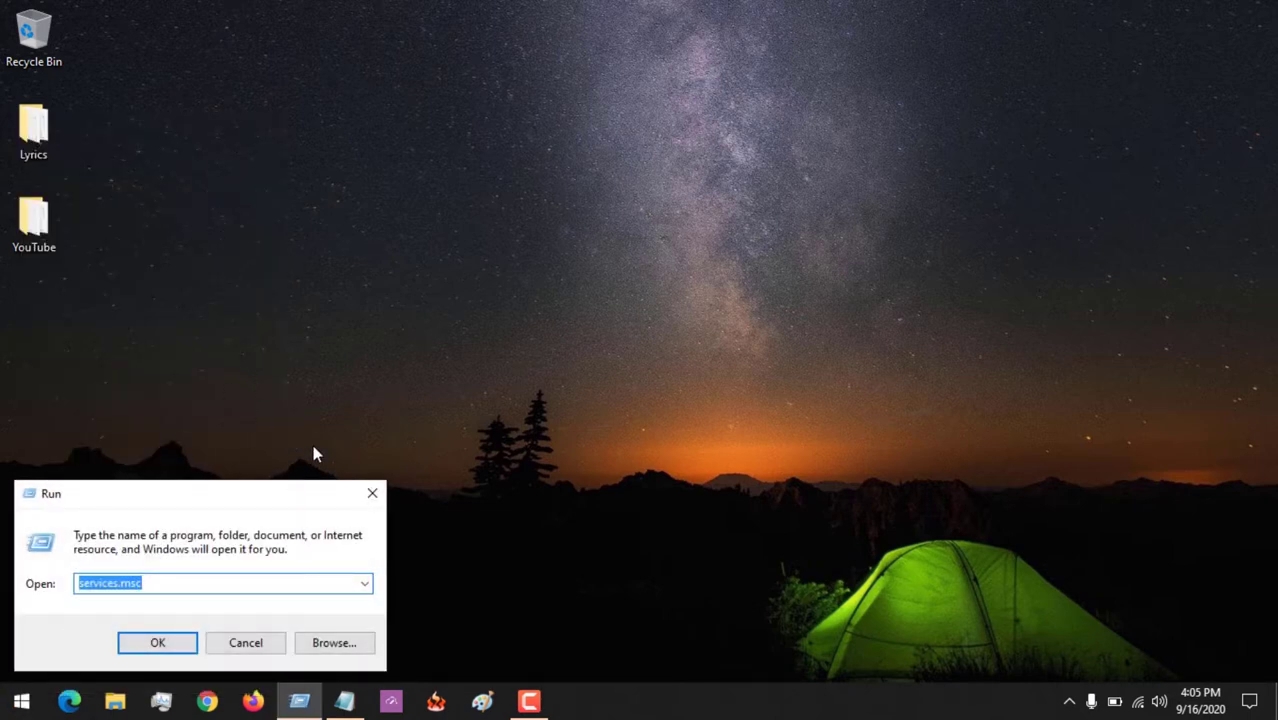
pyautogui.press('BackSpace')
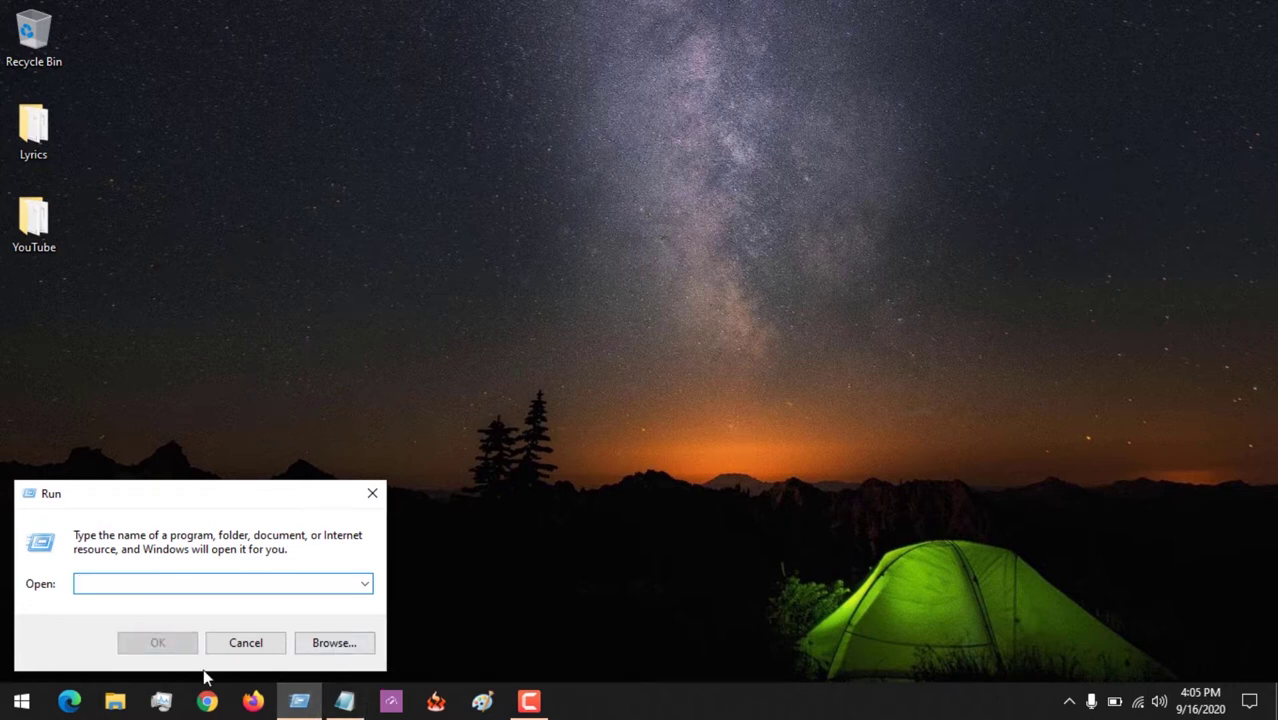
pyautogui.write('services.msc')
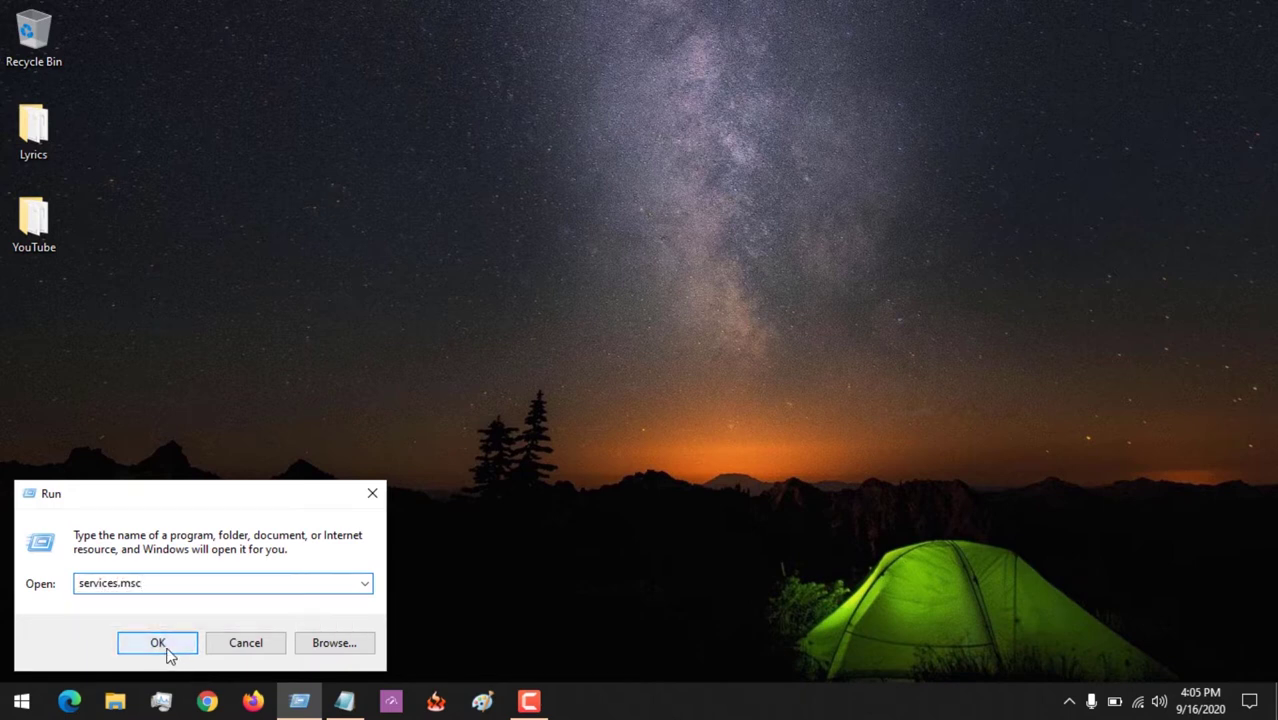
# Launch the Services console maximized, with the services list focused.
pyautogui.click(166, 648)
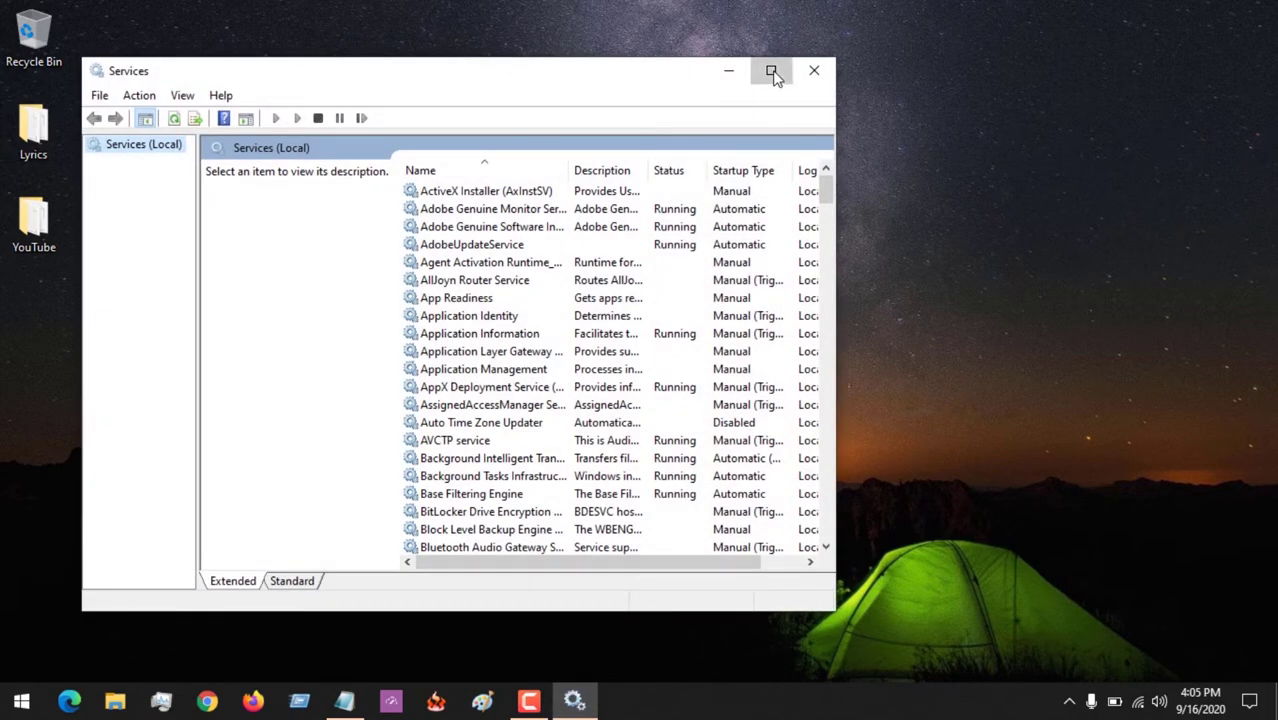
pyautogui.click(768, 70)
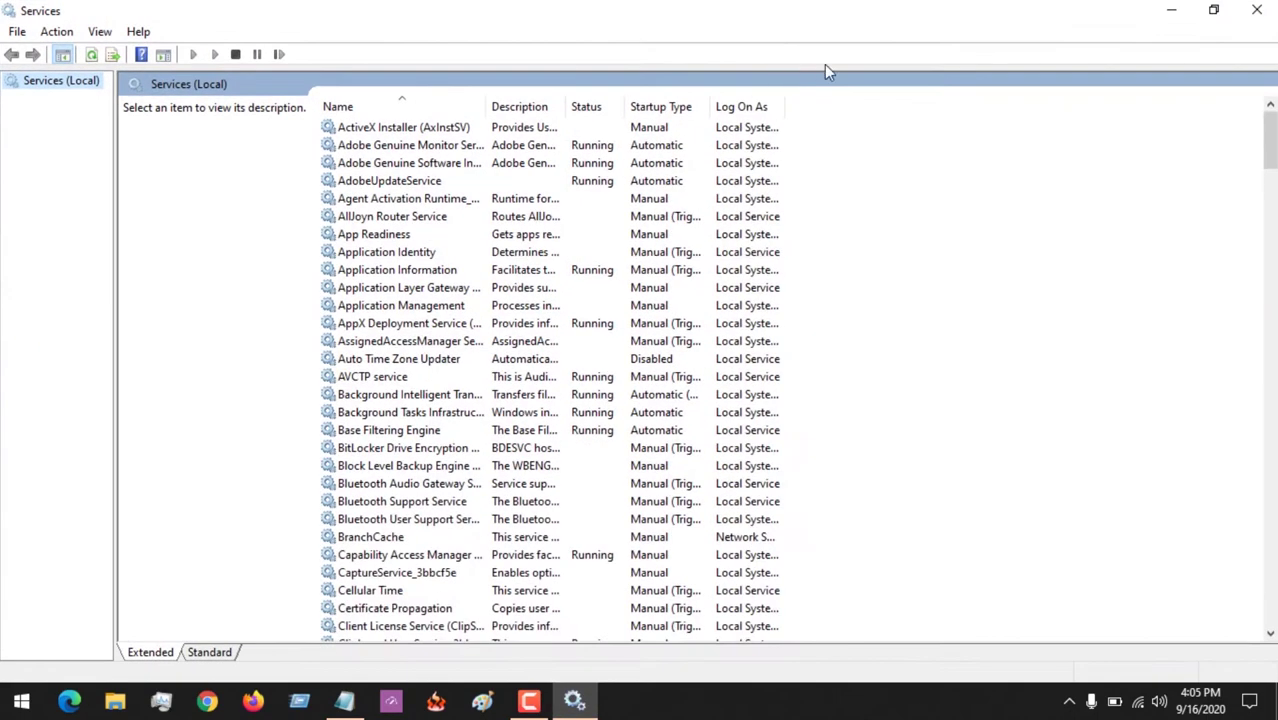
pyautogui.click(451, 271)
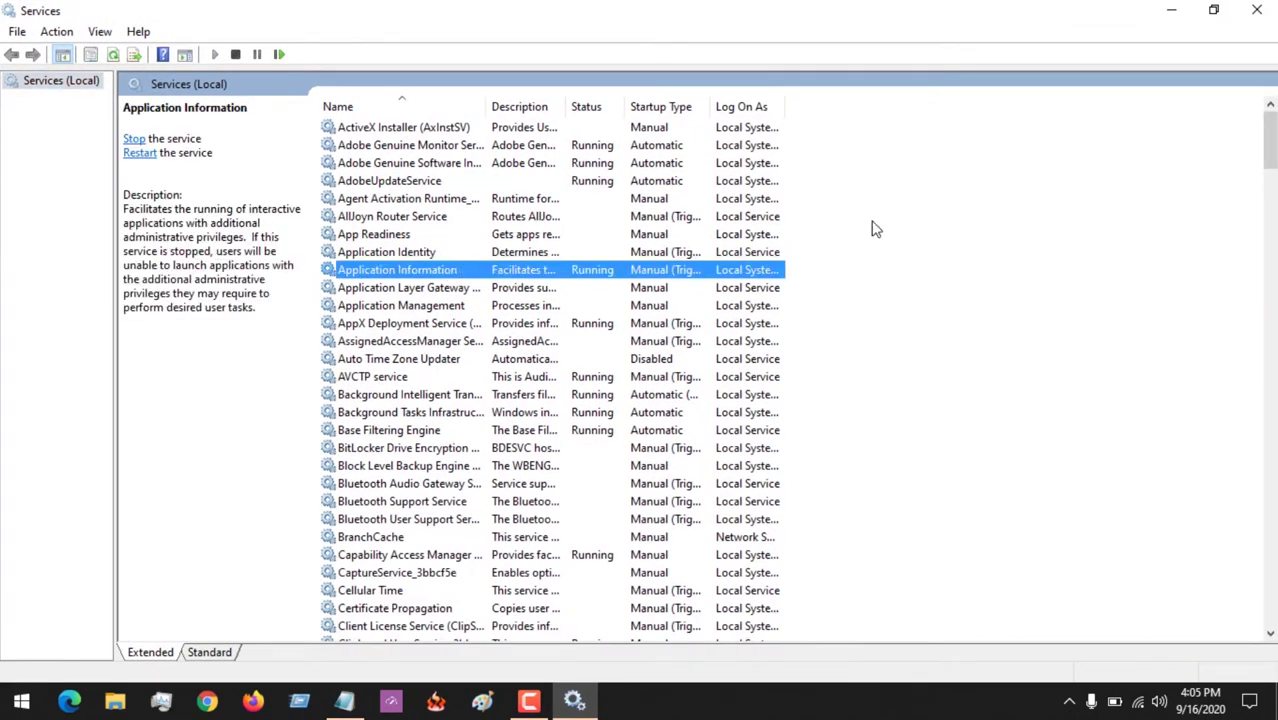
pyautogui.moveTo(1270, 140); pyautogui.dragTo(1271, 188)
# Jump to the W services and open the Windows Search context menu.
pyautogui.click(608, 362)
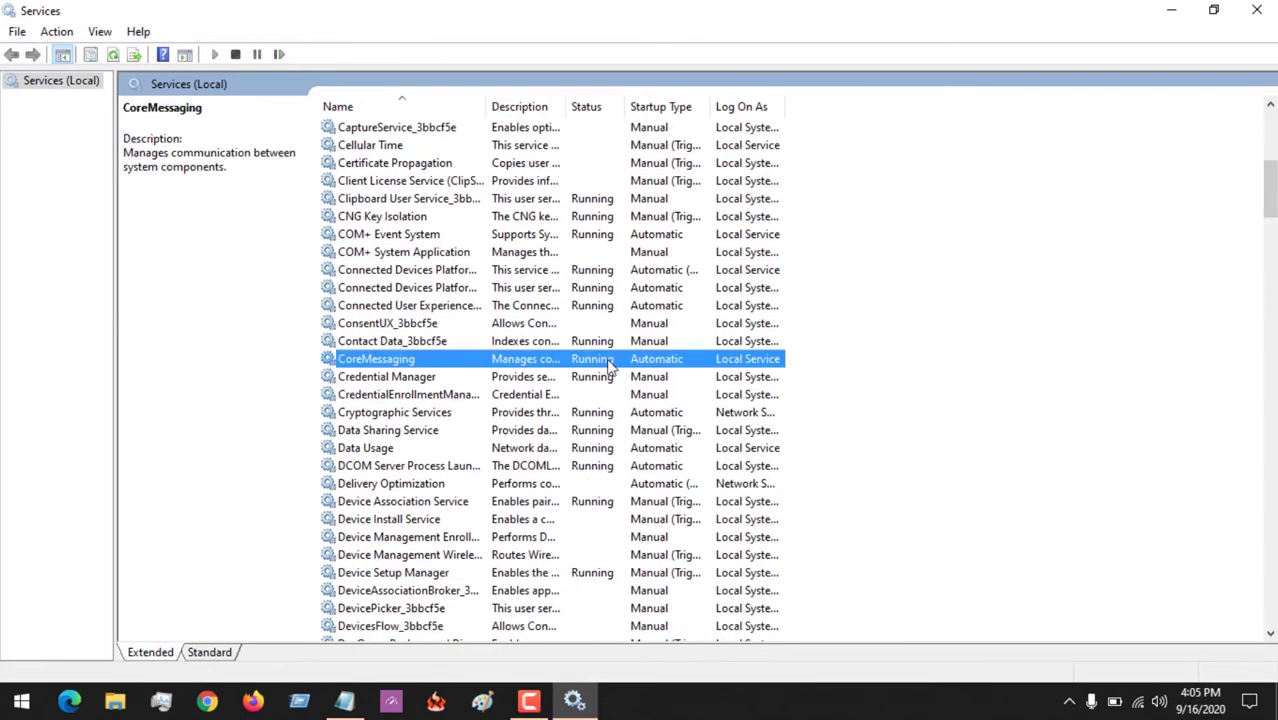
pyautogui.press('w')
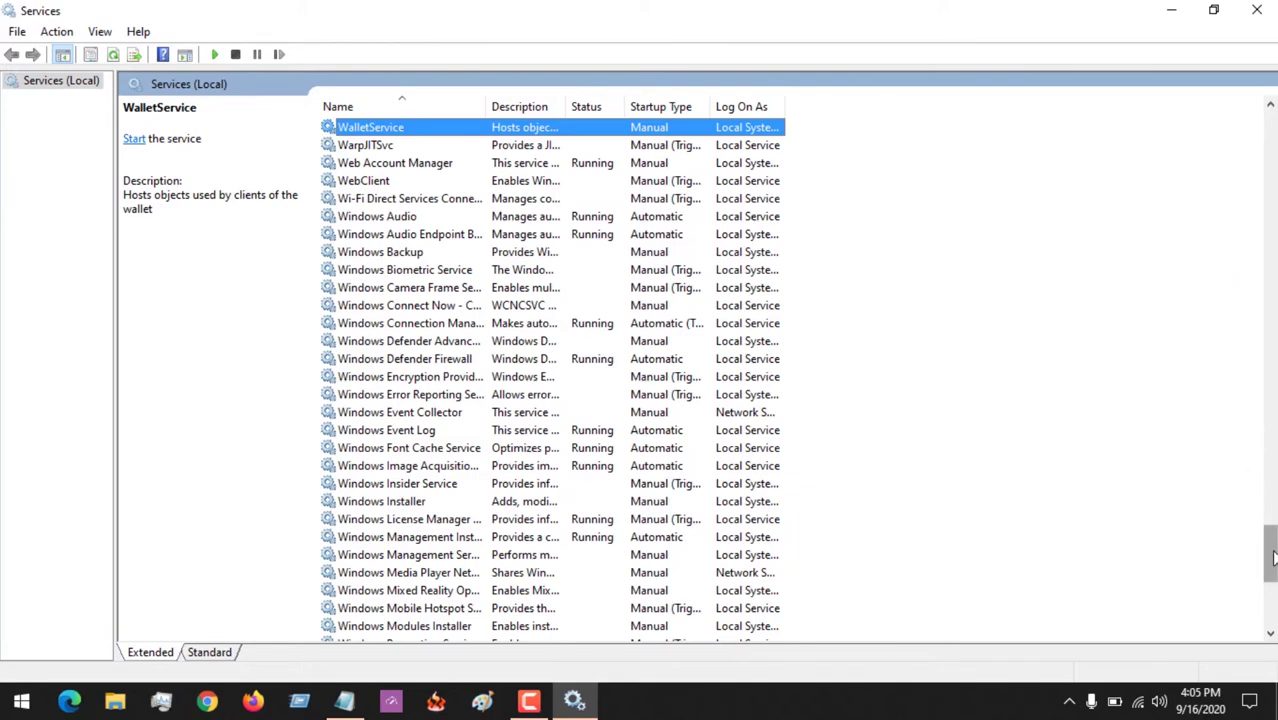
pyautogui.moveTo(1270, 558); pyautogui.dragTo(1270, 580)
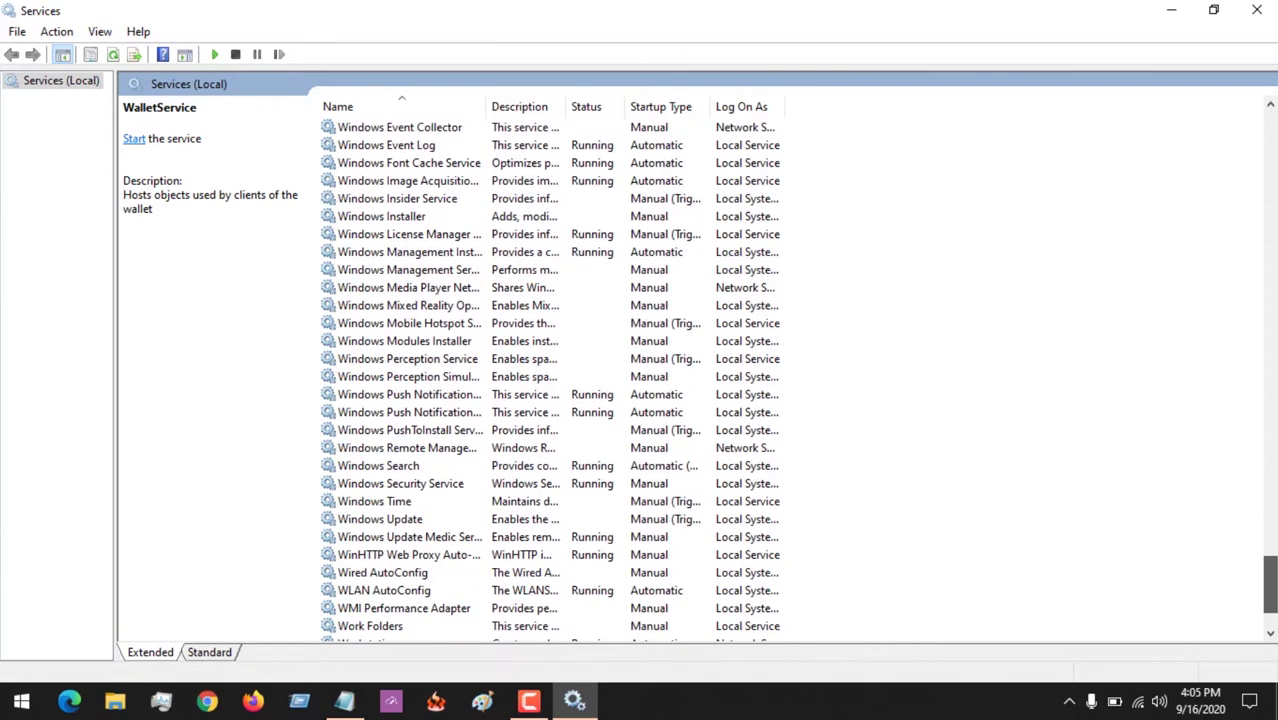
pyautogui.click(368, 468)
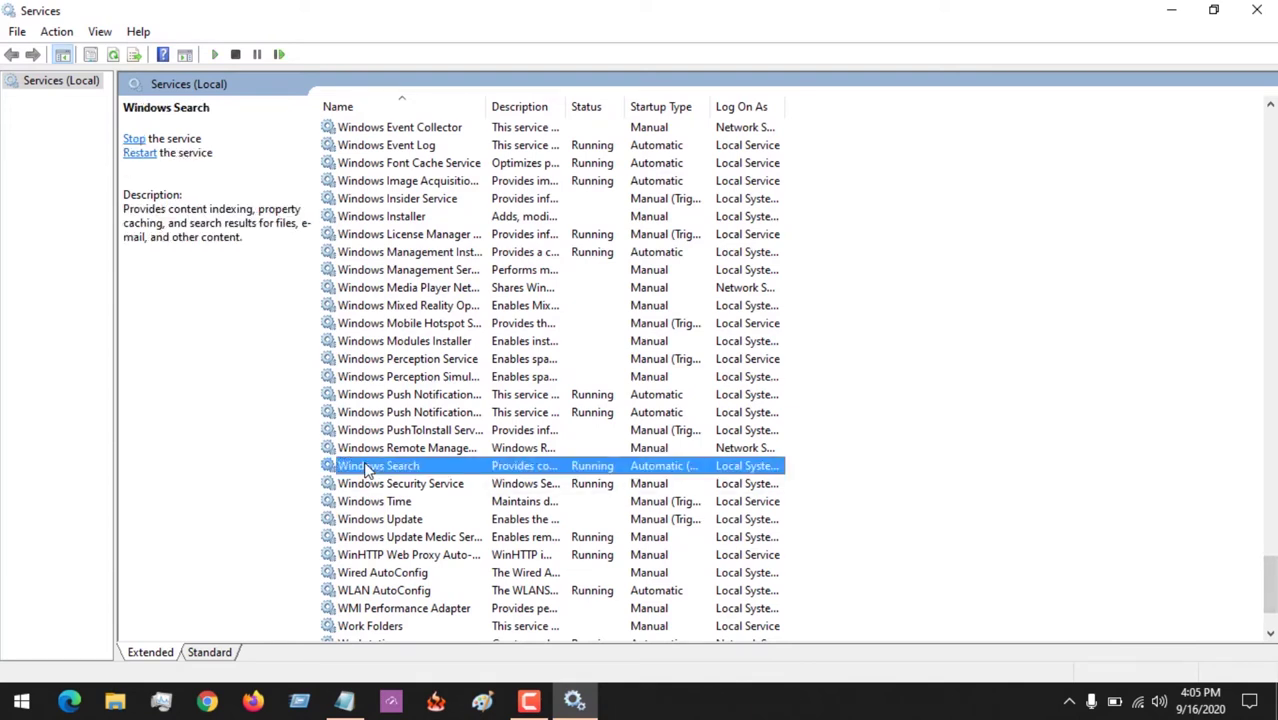
pyautogui.rightClick(368, 468)
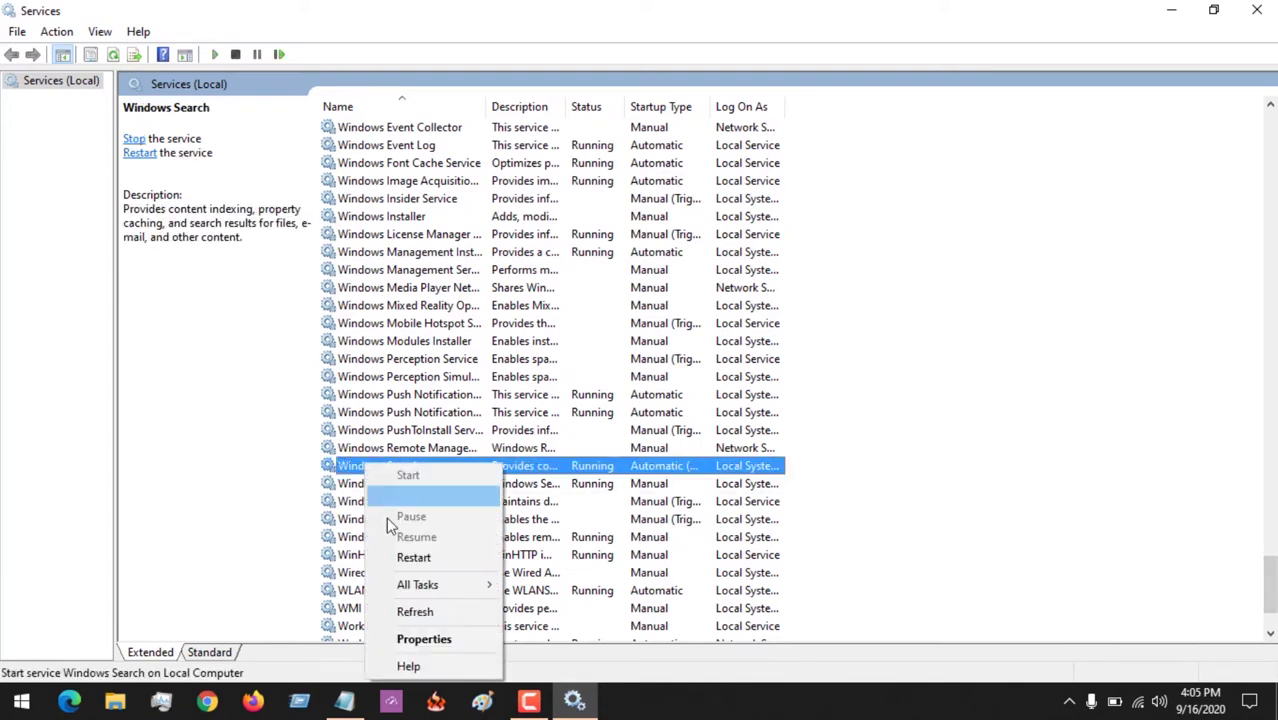
# Open Windows Search properties and try stopping it, dismissing the could-not-stop warning.
pyautogui.click(413, 641)
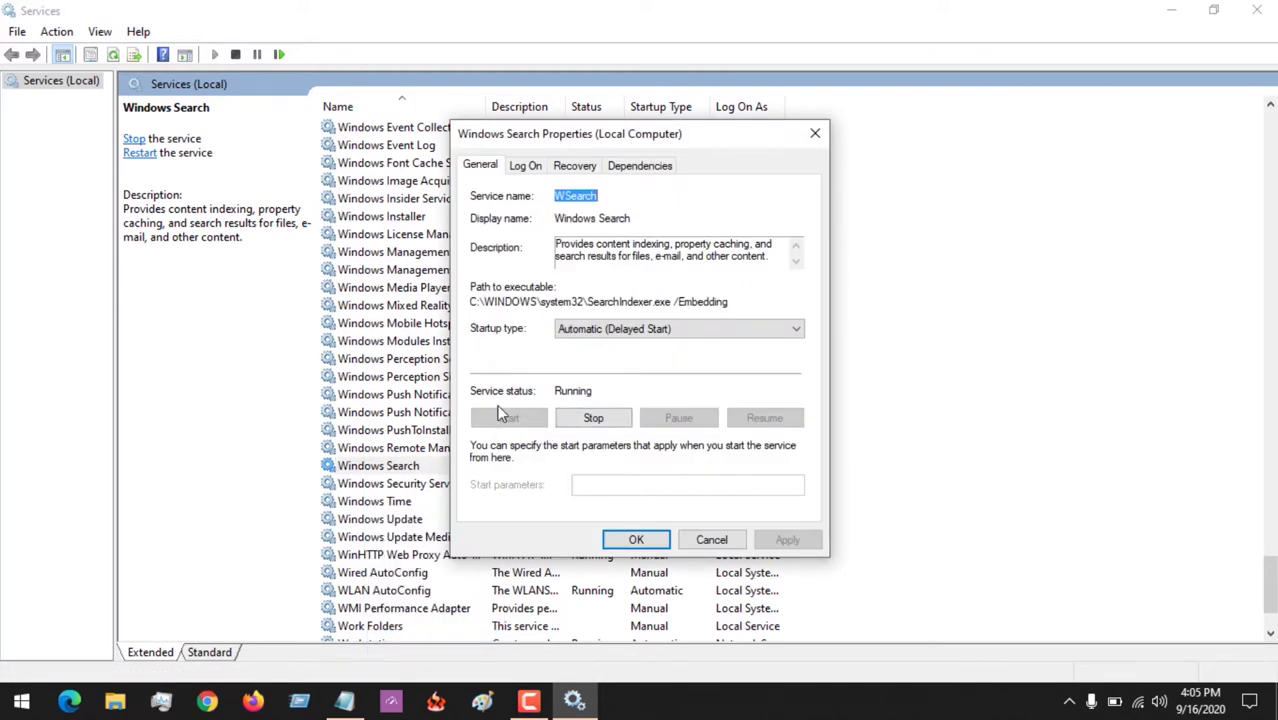
pyautogui.click(590, 424)
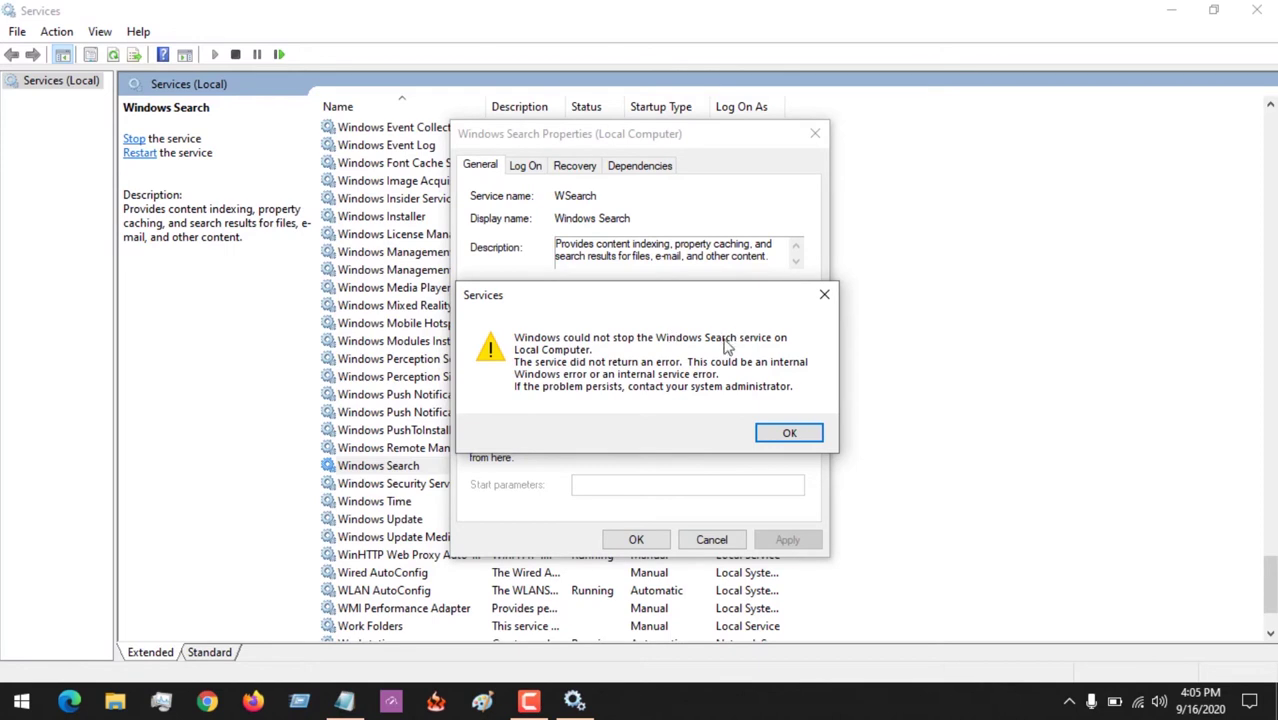
pyautogui.click(788, 435)
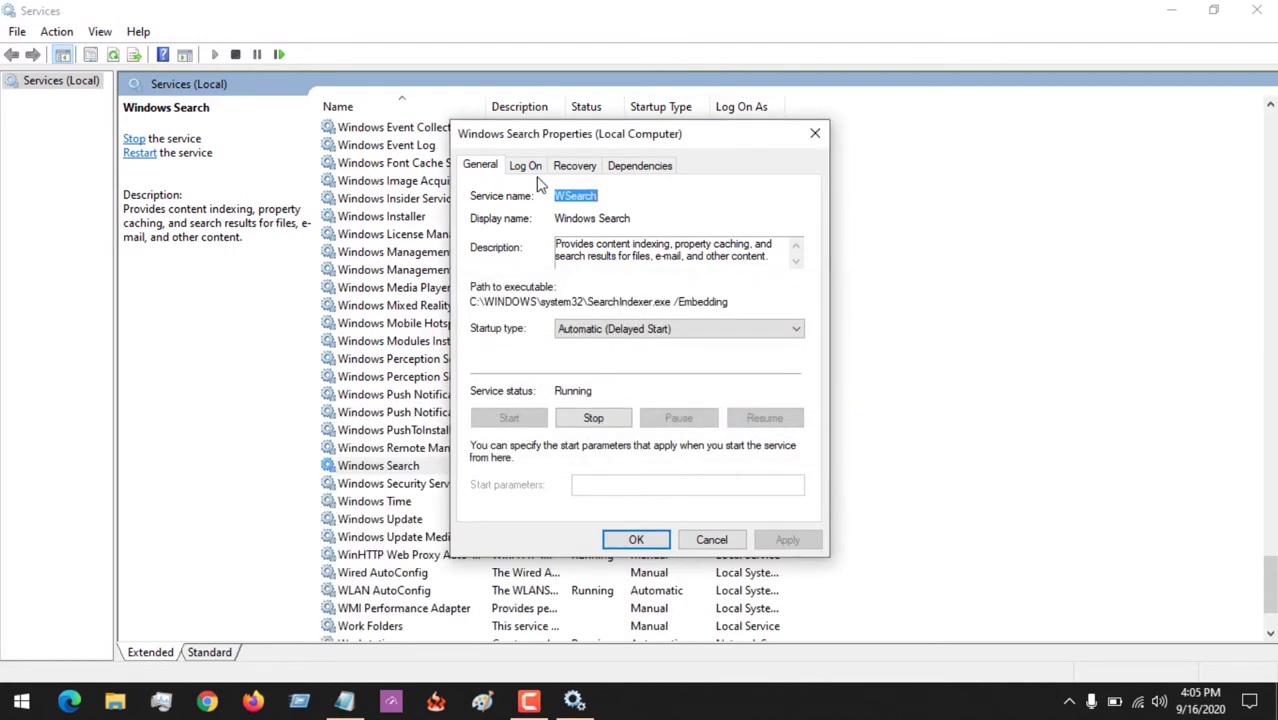
# Look over the Log On and Recovery tabs, then return to General.
pyautogui.click(530, 168)
pyautogui.click(578, 172)
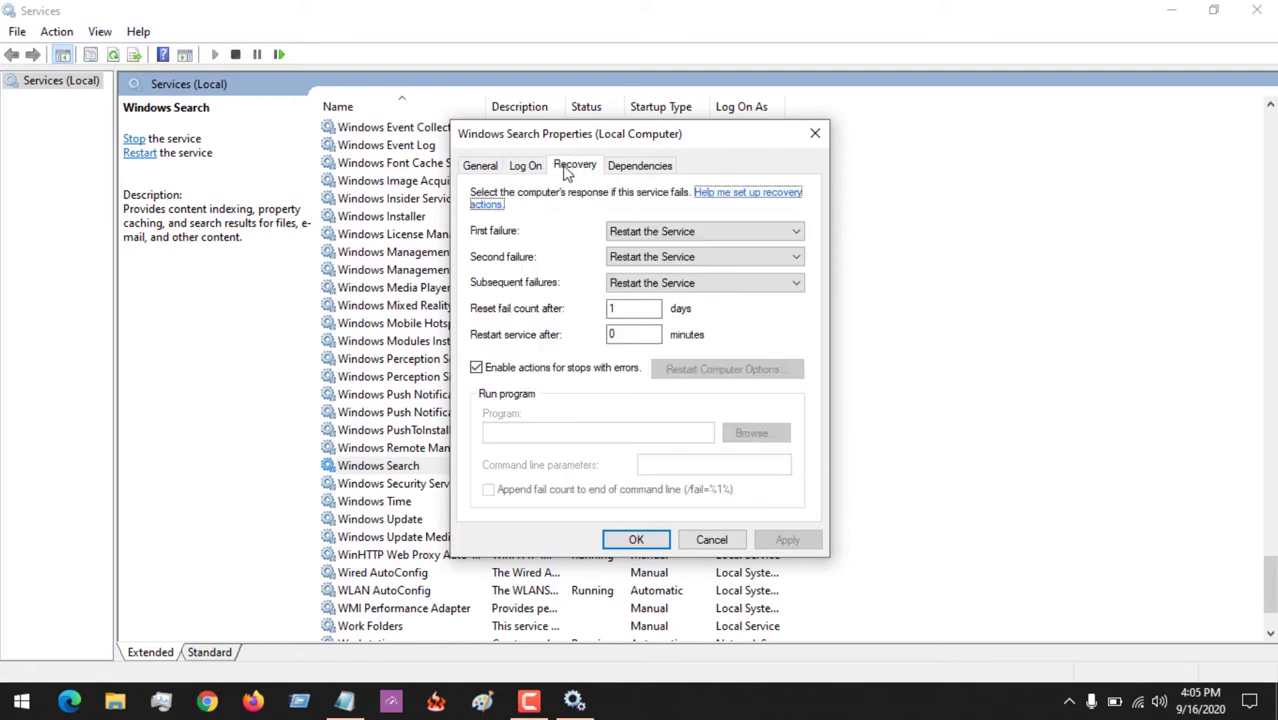
pyautogui.click(490, 175)
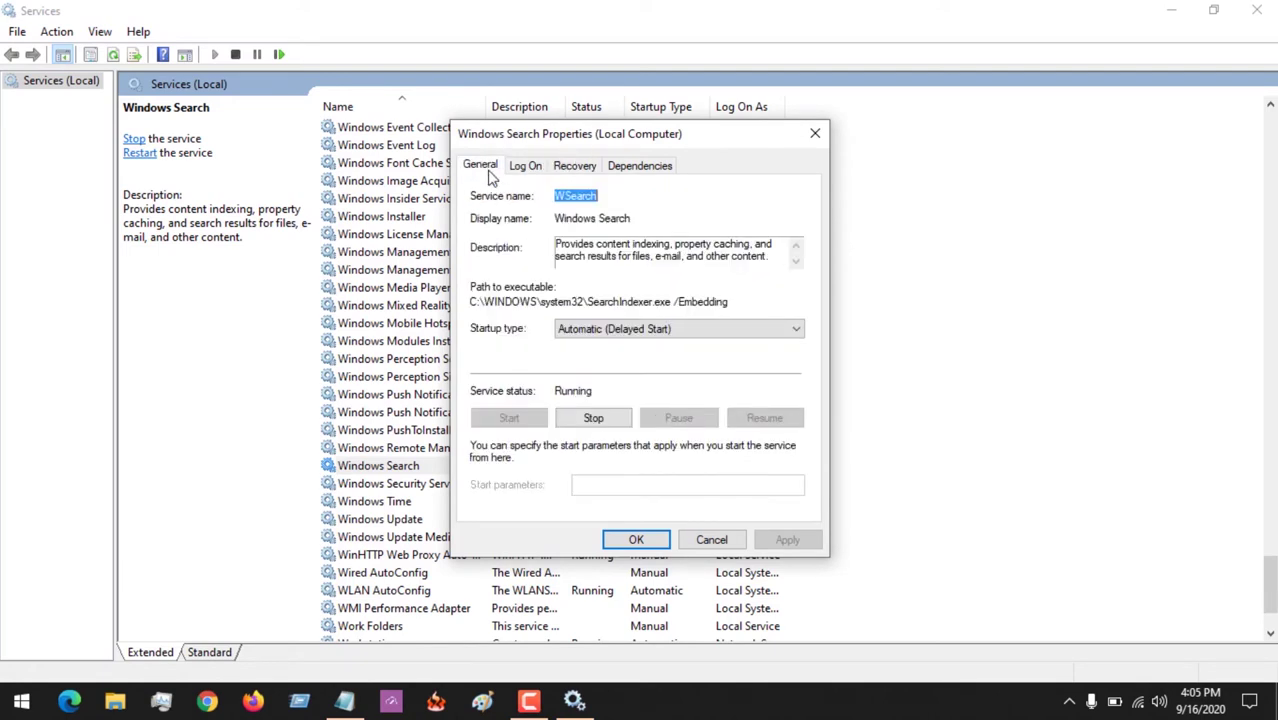
# Set Windows Search's startup type to Disabled and stop the service.
pyautogui.click(587, 332)
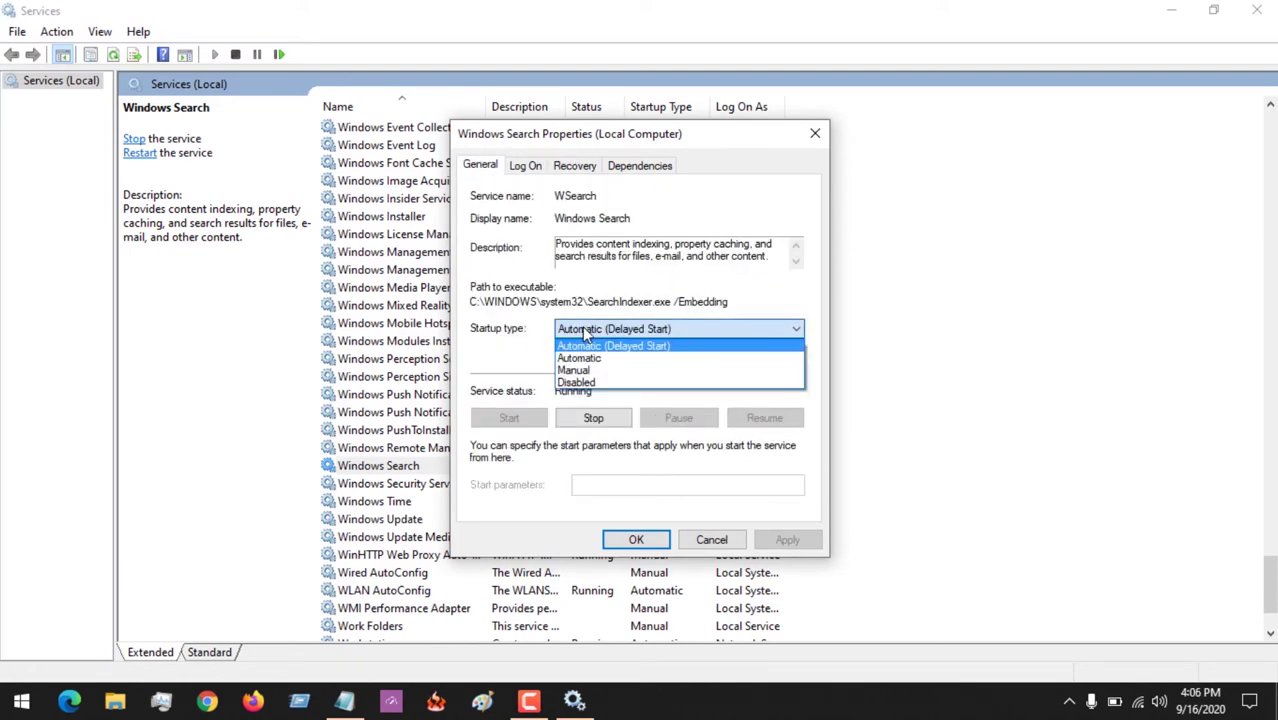
pyautogui.click(575, 383)
pyautogui.click(590, 420)
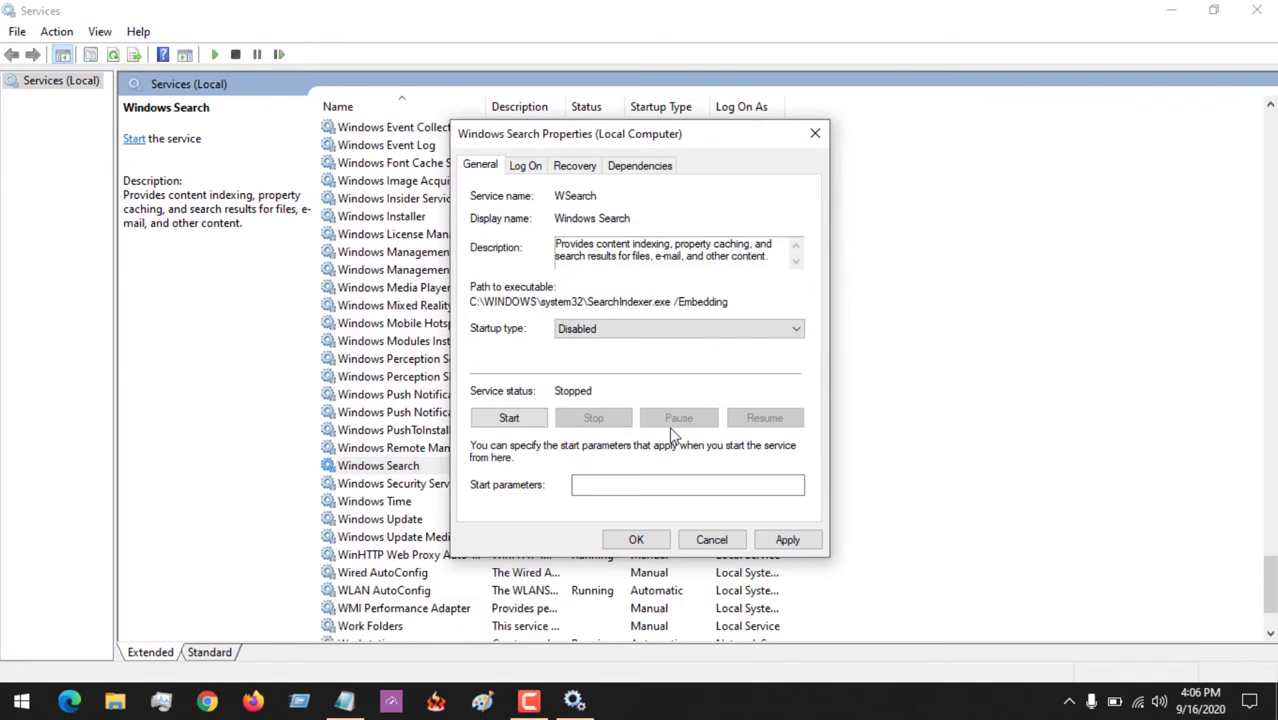
# Recheck the startup type list several times, keeping it on Disabled.
pyautogui.click(611, 328)
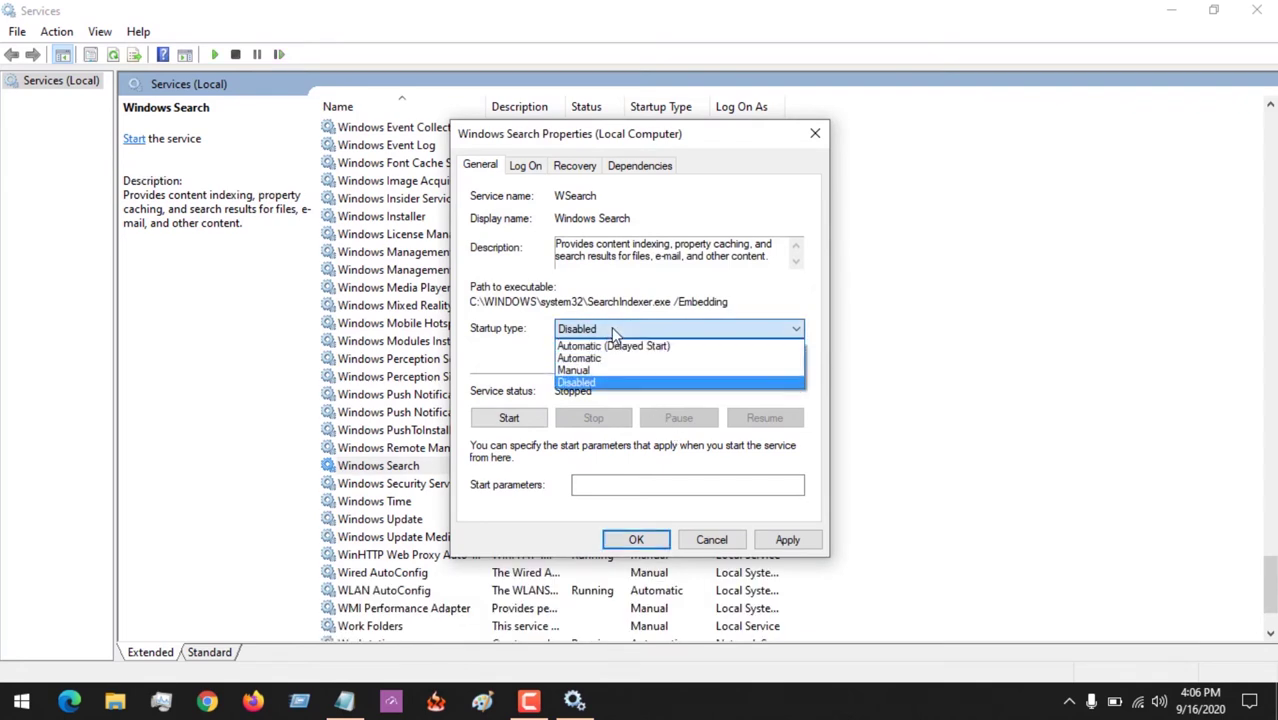
pyautogui.click(585, 383)
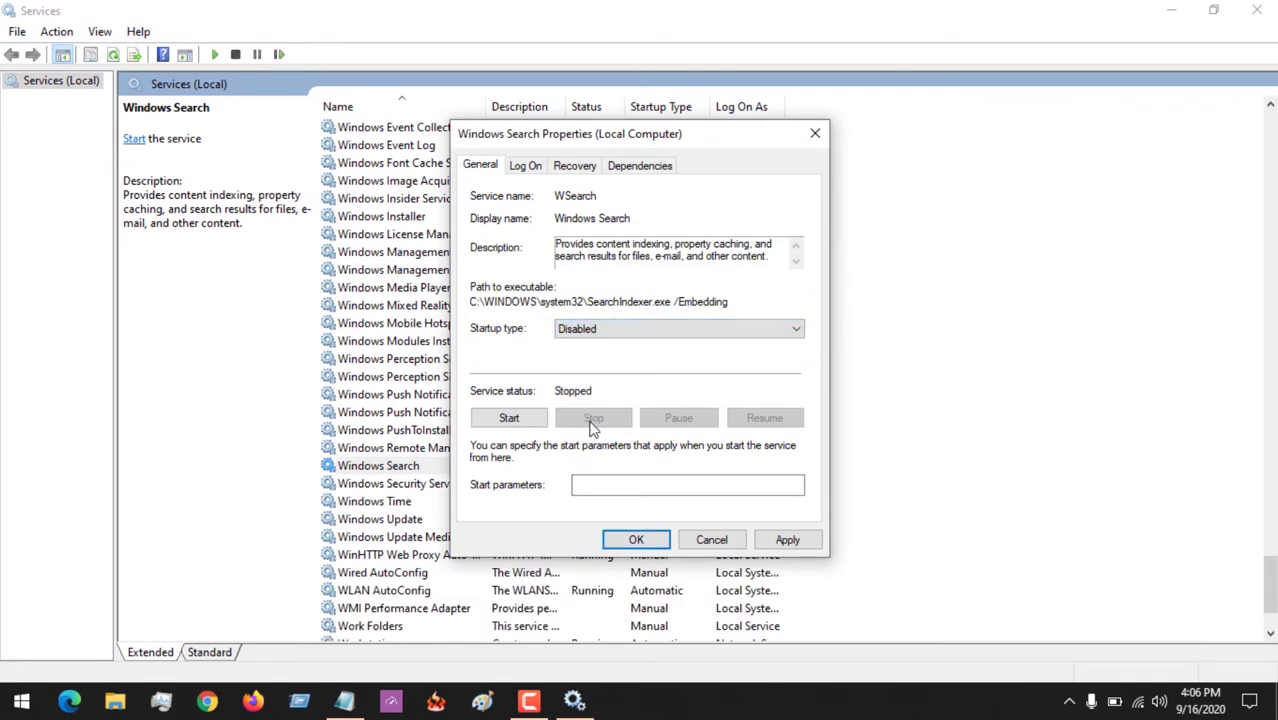
pyautogui.click(598, 328)
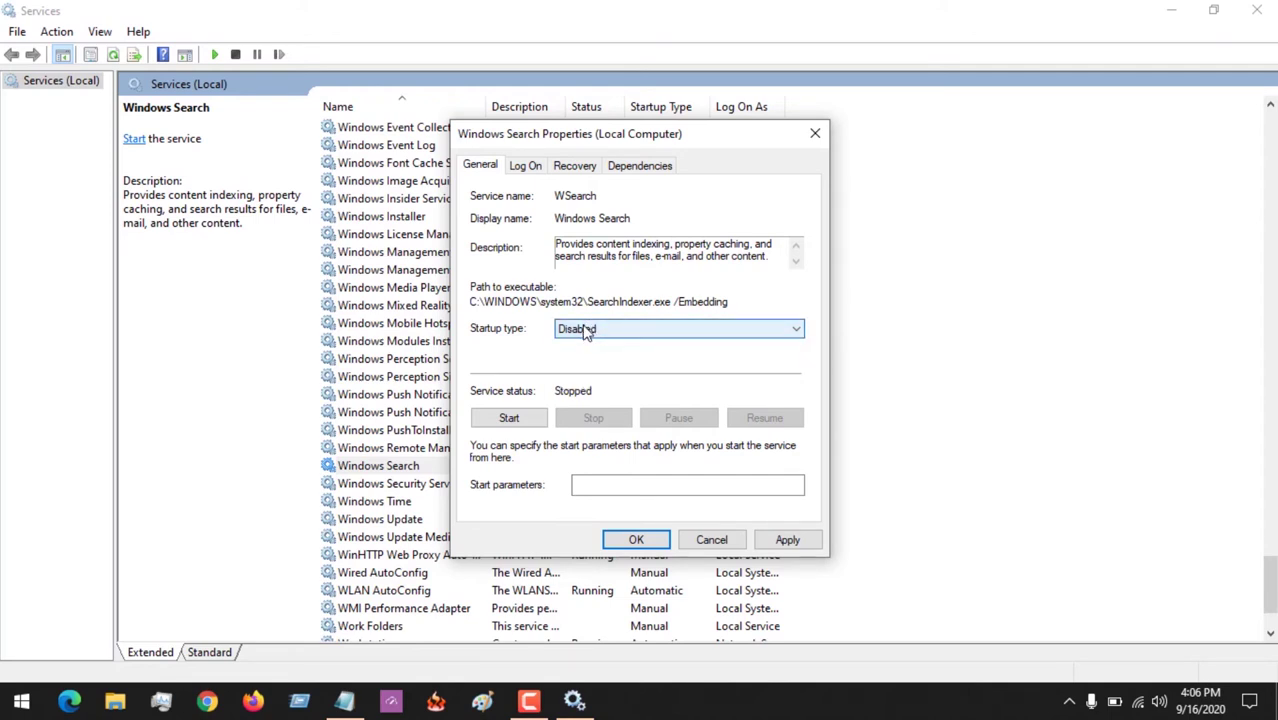
pyautogui.click(587, 330)
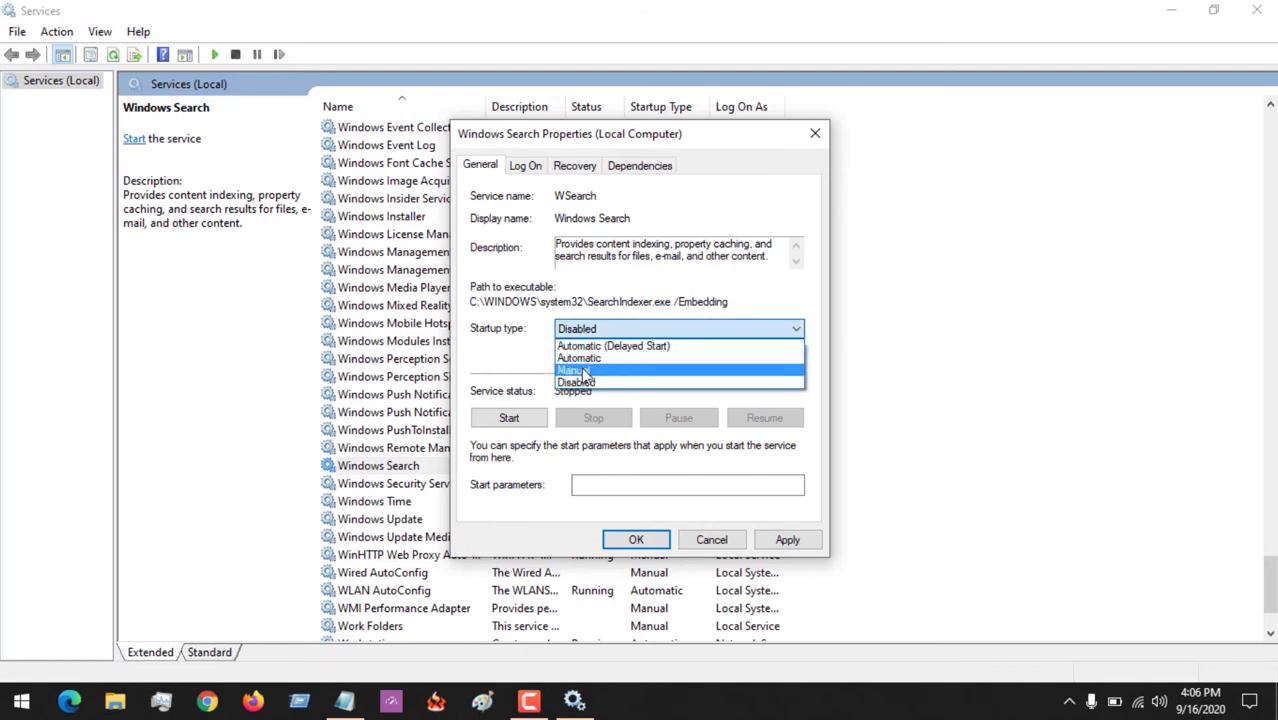
pyautogui.click(576, 388)
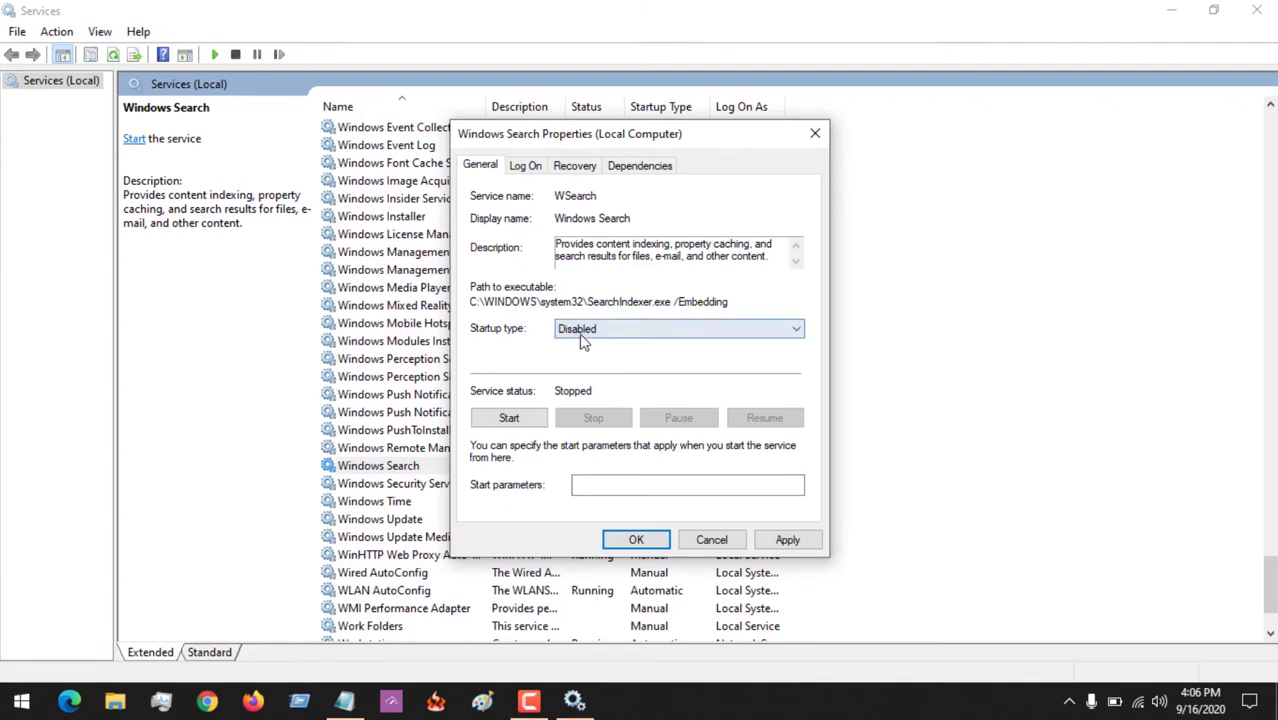
pyautogui.click(582, 329)
pyautogui.click(576, 384)
pyautogui.click(584, 331)
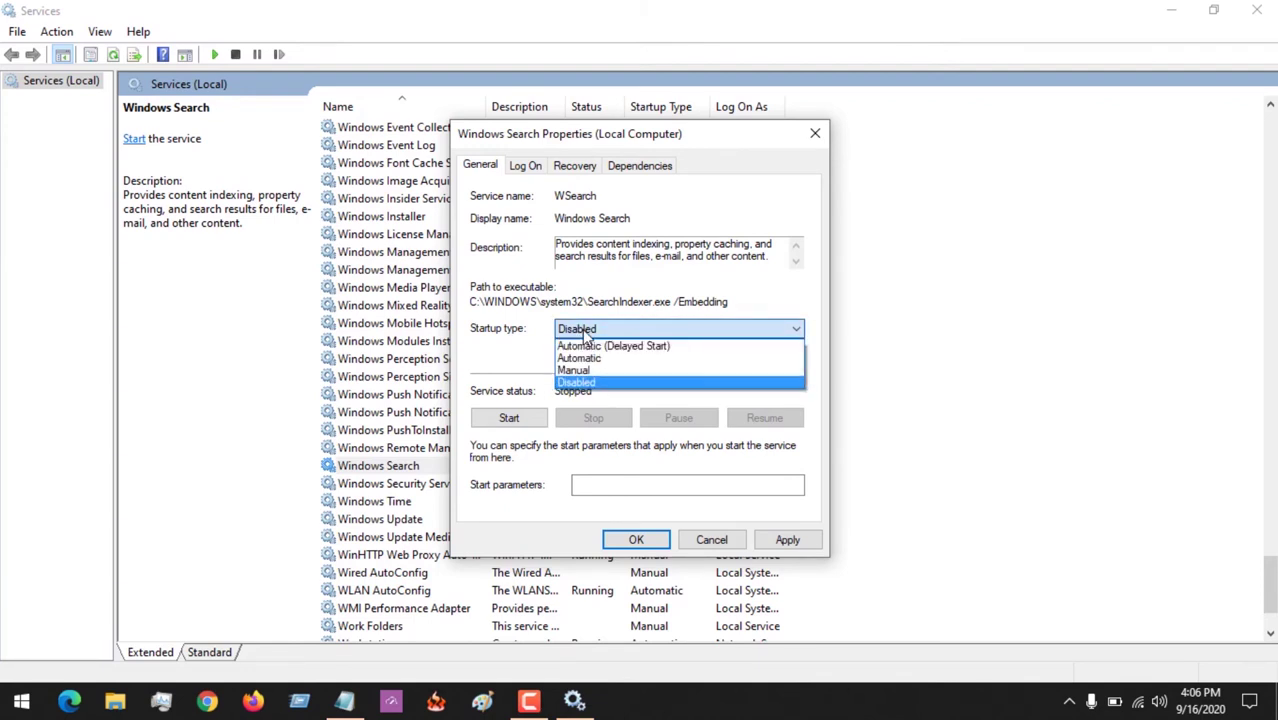
pyautogui.click(575, 384)
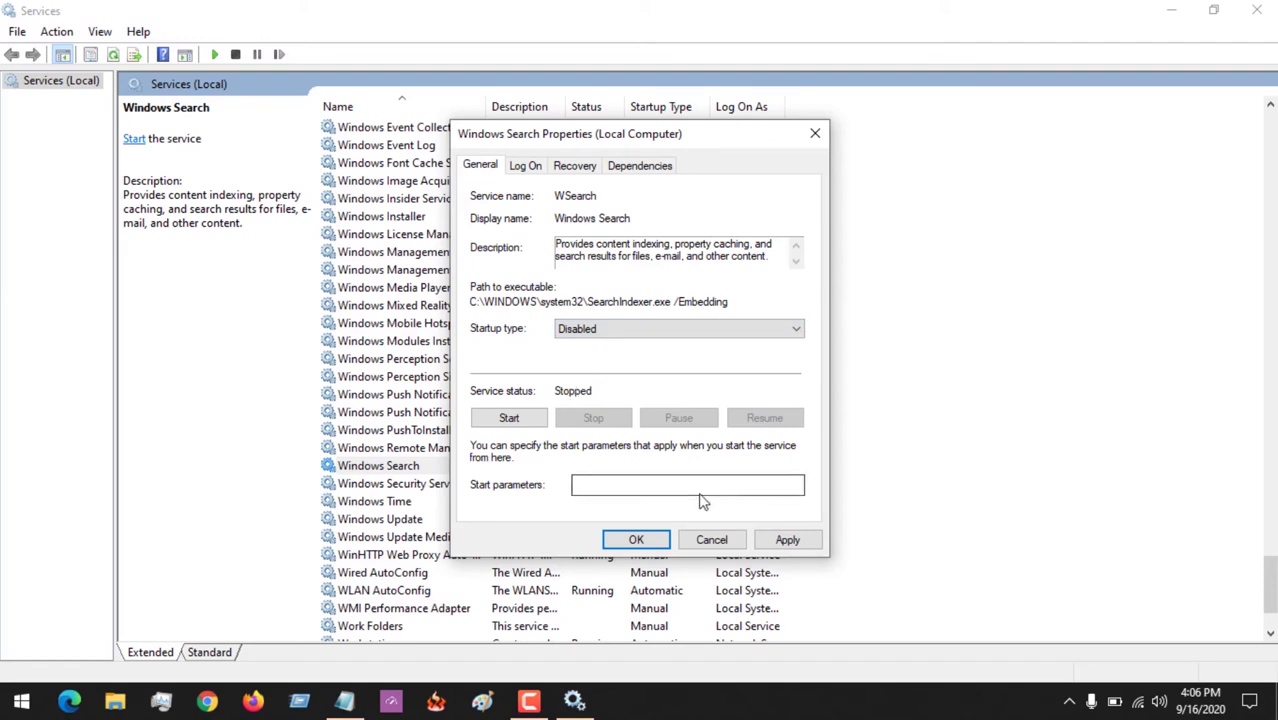
# Apply and save the Windows Search properties, then close the Services console.
pyautogui.click(790, 540)
pyautogui.click(636, 540)
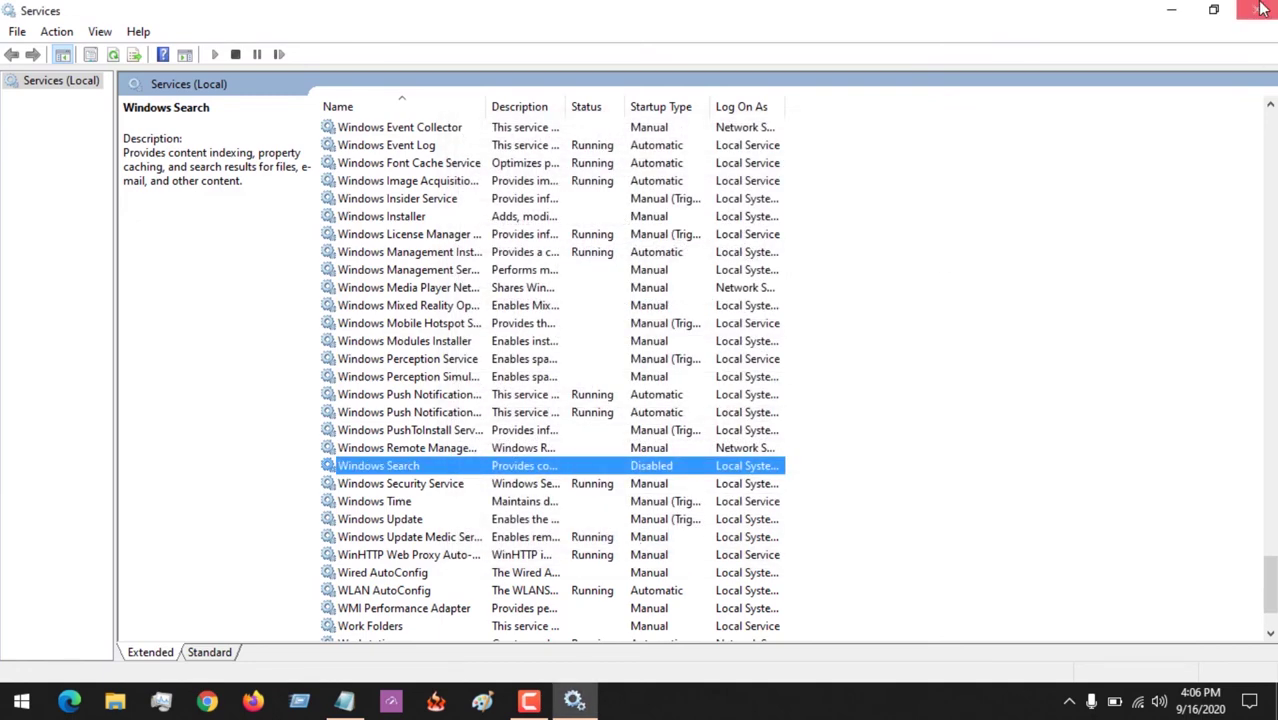
pyautogui.click(1256, 10)
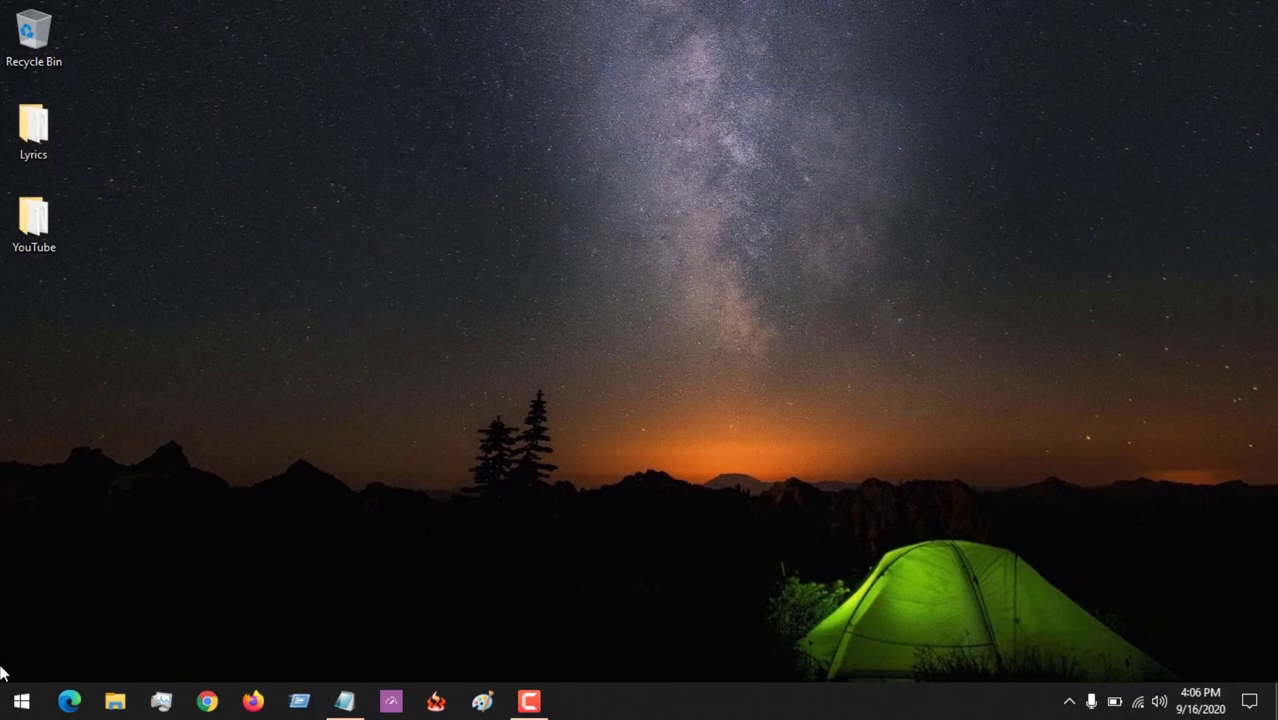
# Search 'd' from Start and confirm the 'Search indexing was turned off' notice.
pyautogui.click(21, 700)
pyautogui.write('d')
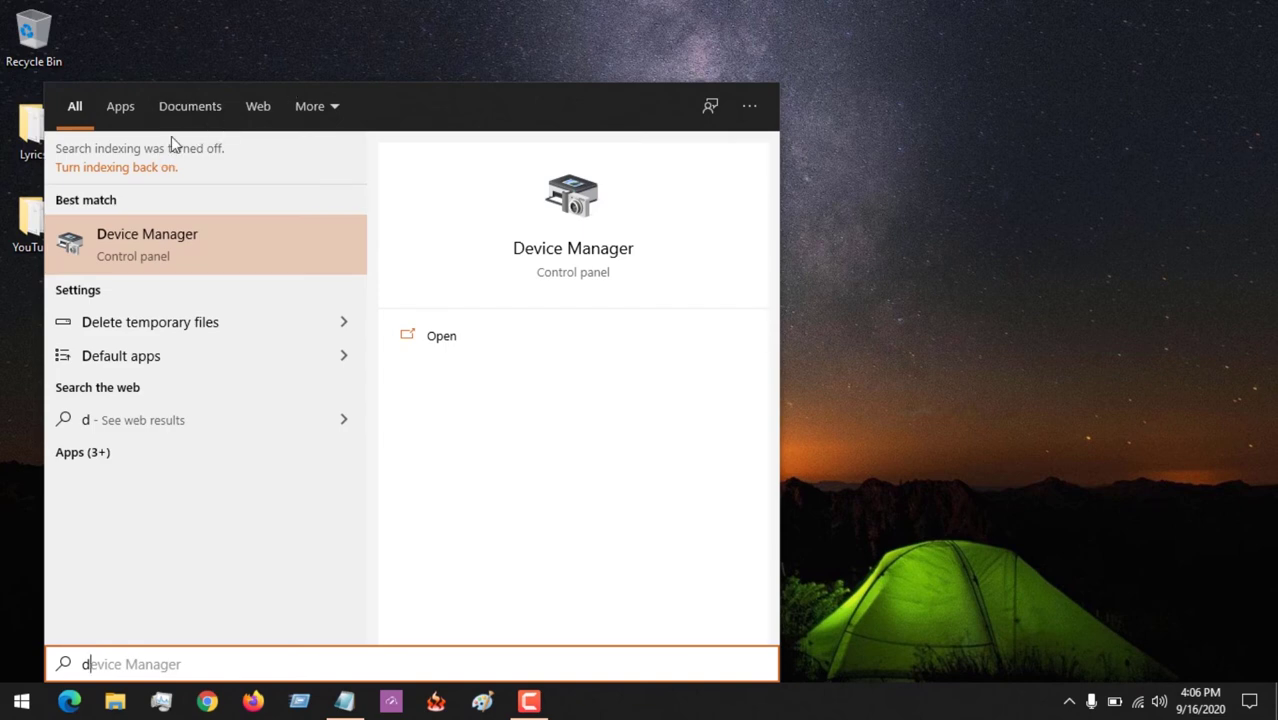
pyautogui.moveTo(115, 167)
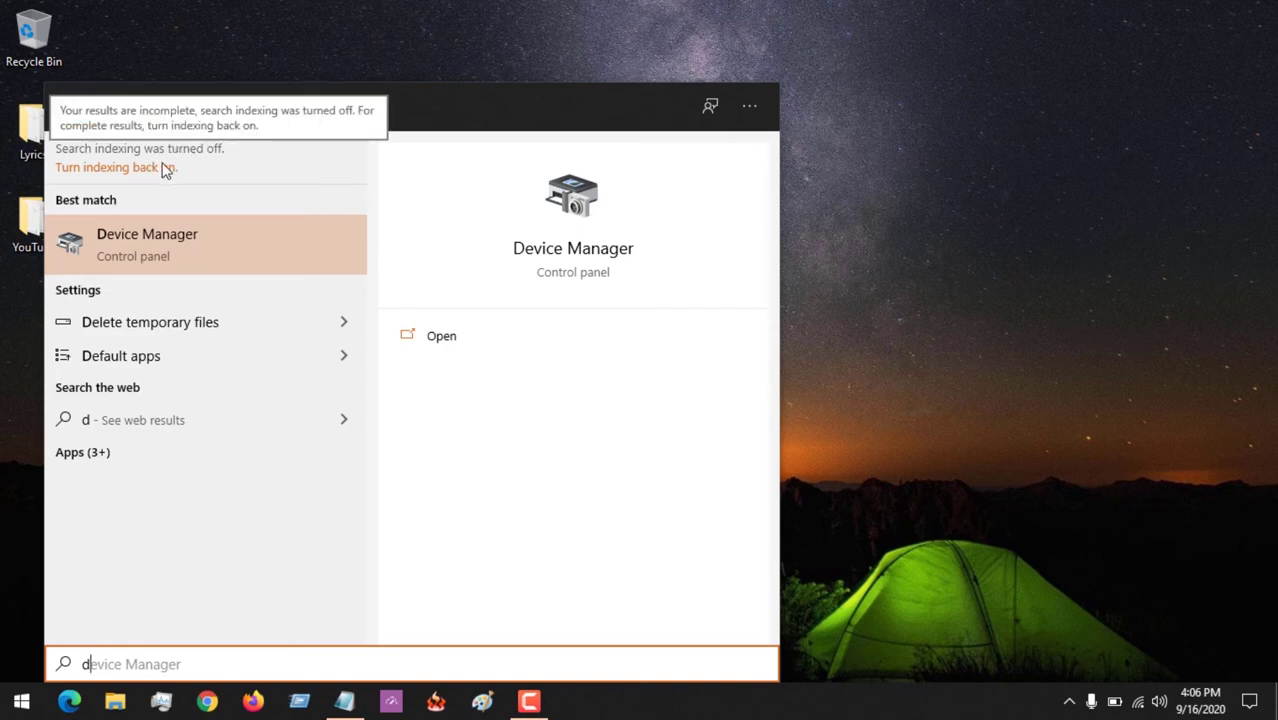
# Dismiss the Start search panel by clicking the desktop.
pyautogui.click(943, 397)
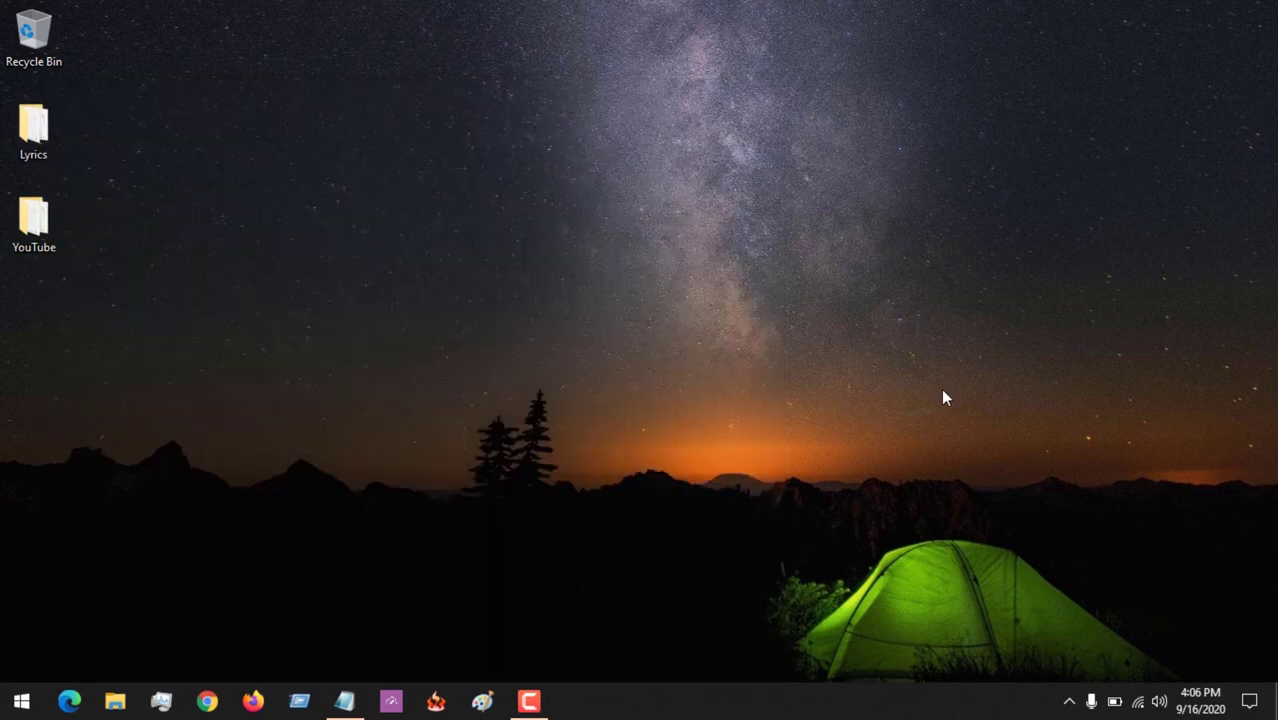